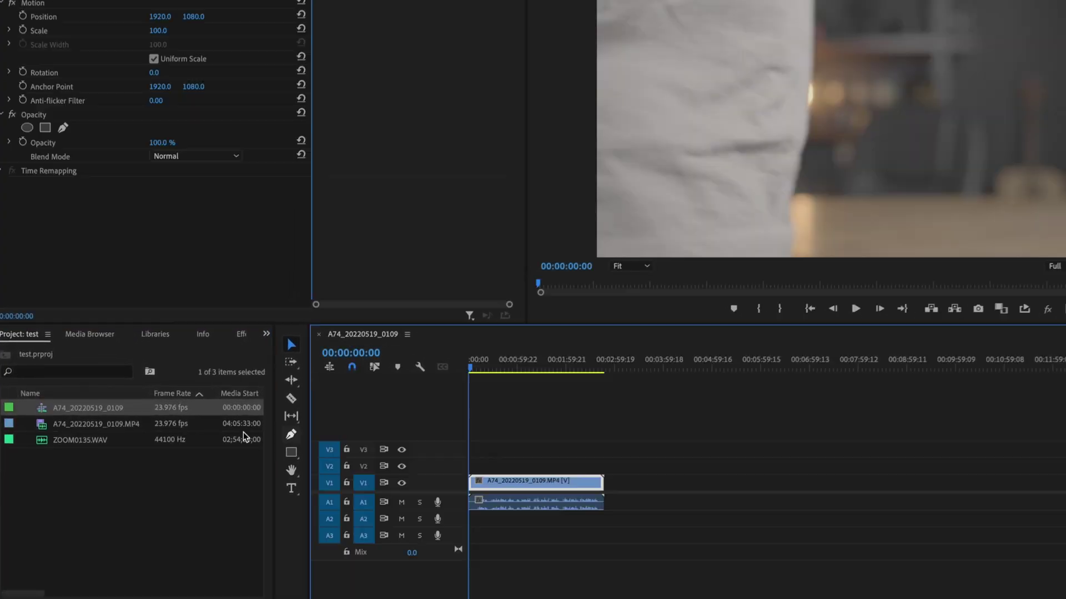
- Place ZOOM0135.WAV at the sequence start and synchronize it with the clip by audio
drag(109, 439, 491, 526)
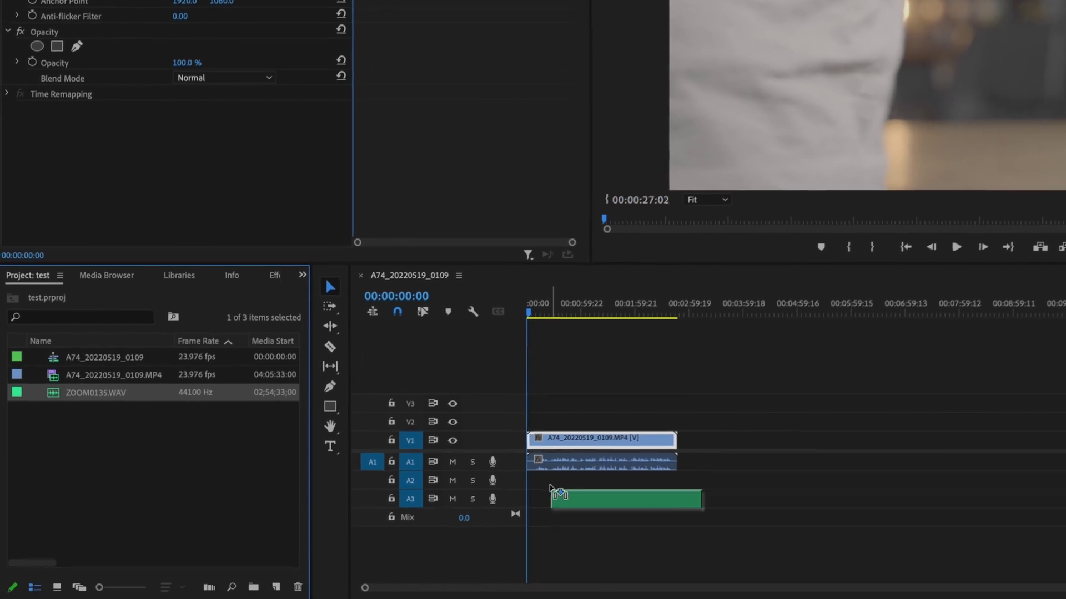
drag(549, 488, 527, 472)
drag(617, 399, 584, 474)
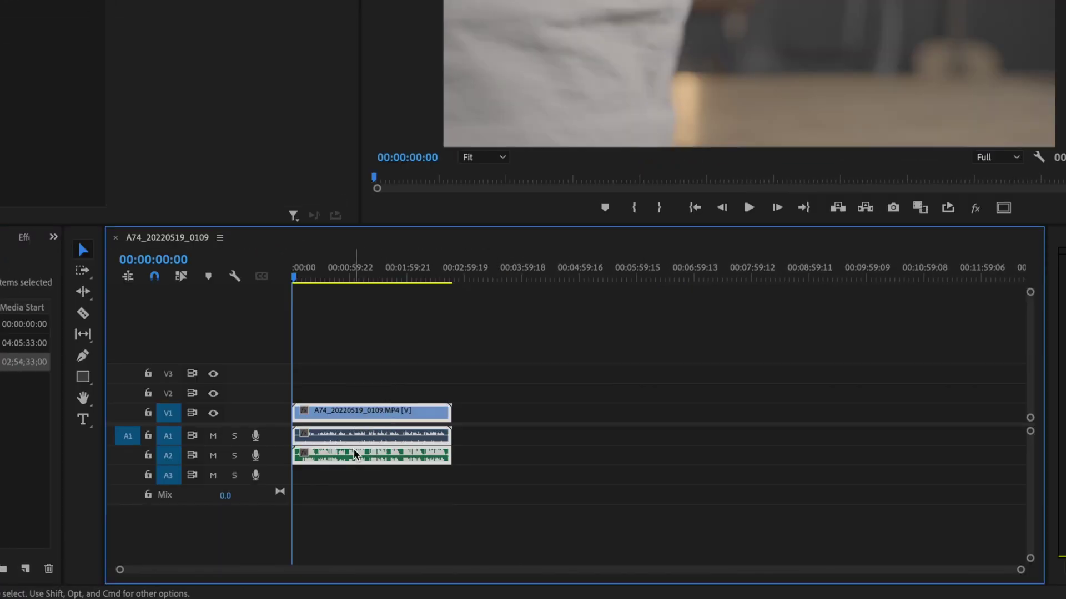
right_click(353, 449)
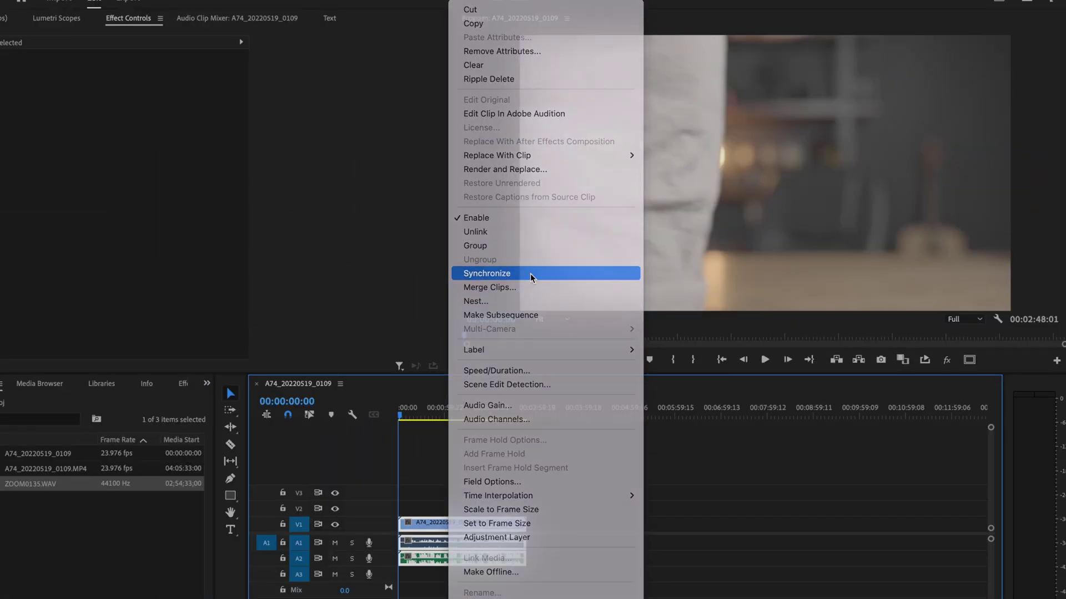
click(531, 274)
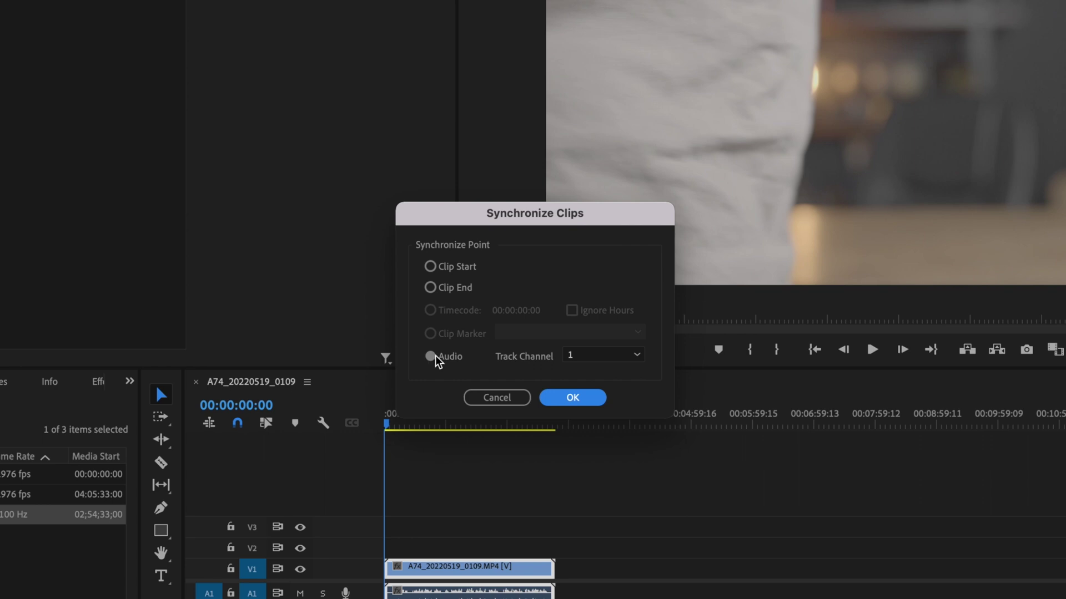
click(430, 356)
click(572, 397)
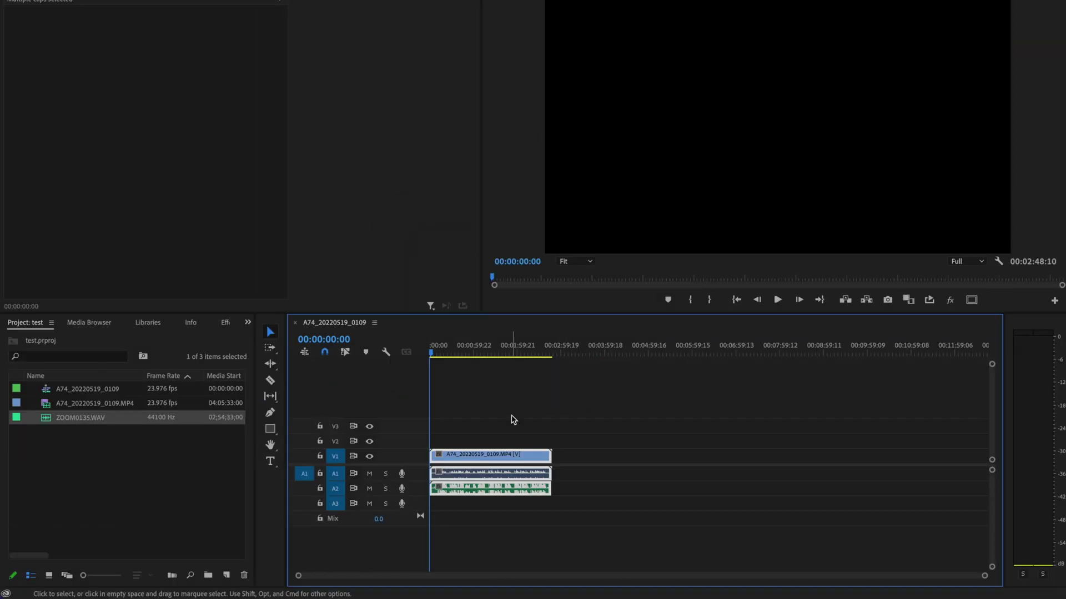
- Ripple-trim everything before 00:02:20:14, delete the camera audio, and move ZOOM0135.WAV onto A1
drag(519, 349, 530, 347)
key(equal)
key(equal)
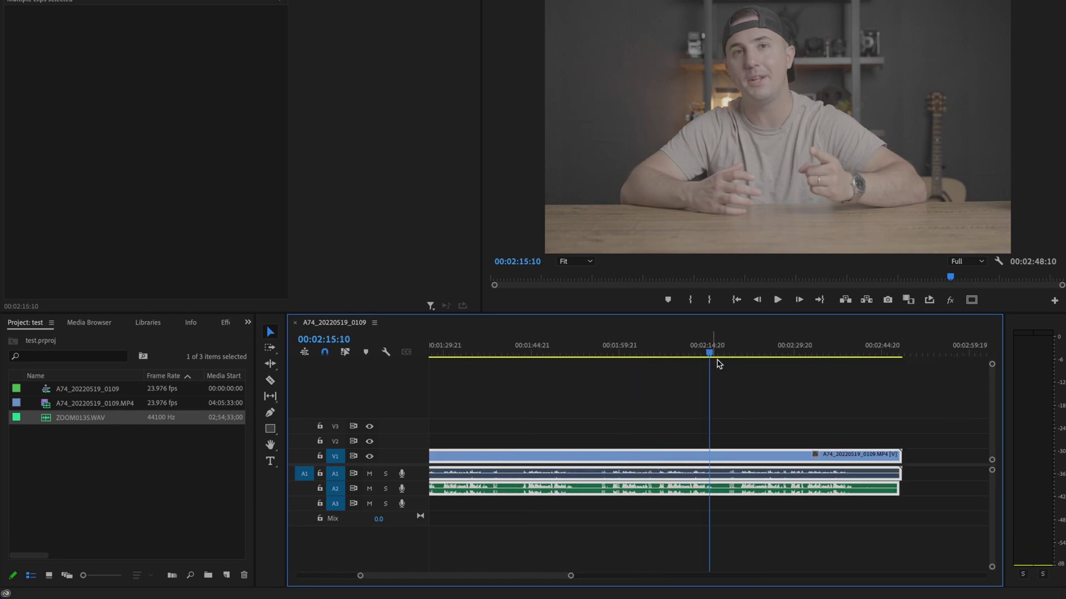
drag(709, 352, 740, 353)
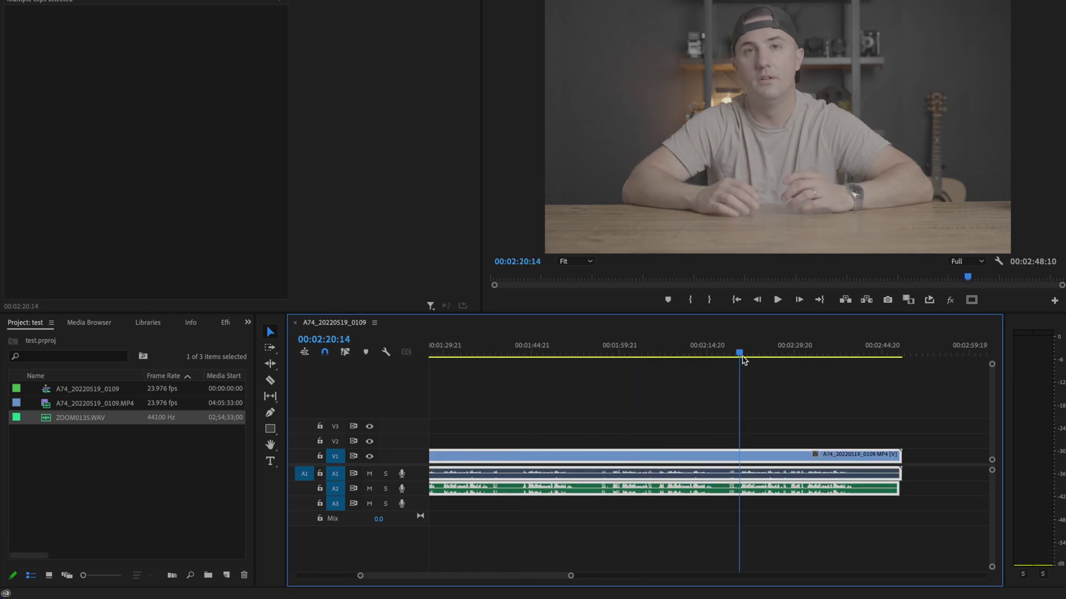
key(super+k)
key(q)
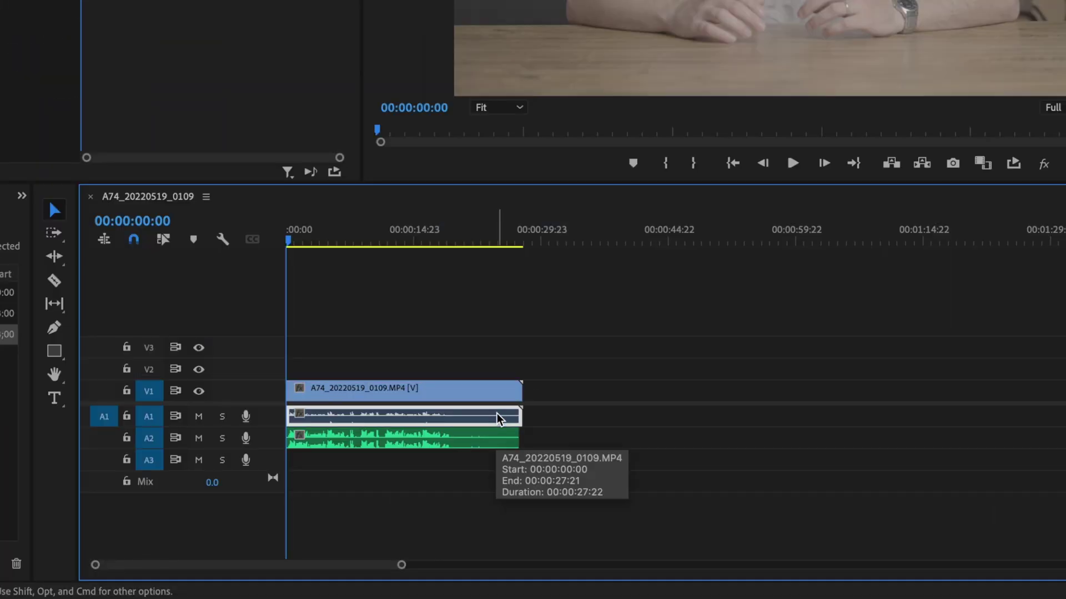
key(Delete)
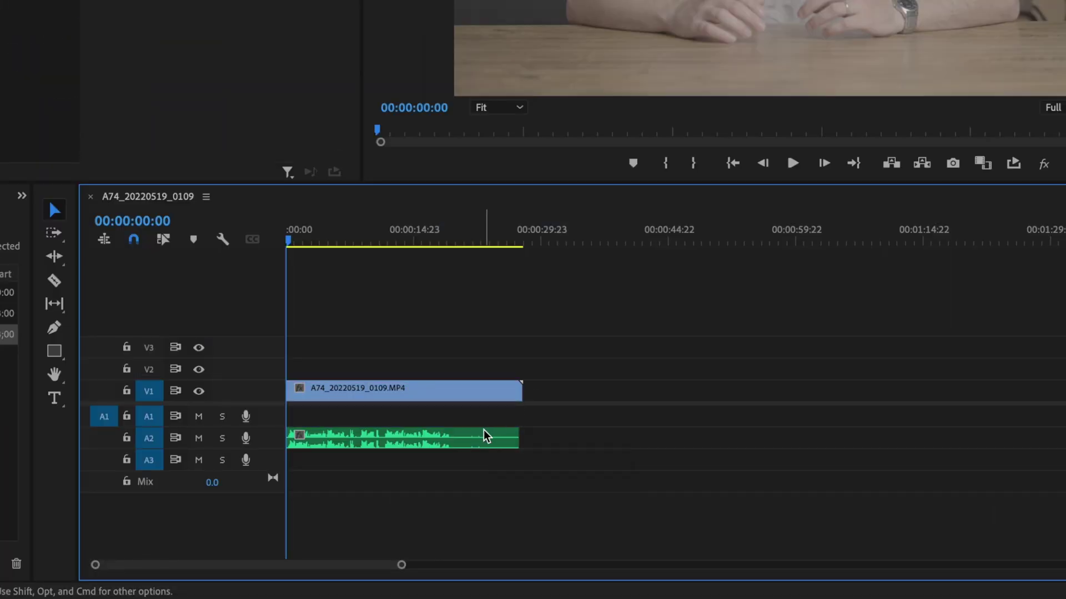
drag(488, 438, 485, 417)
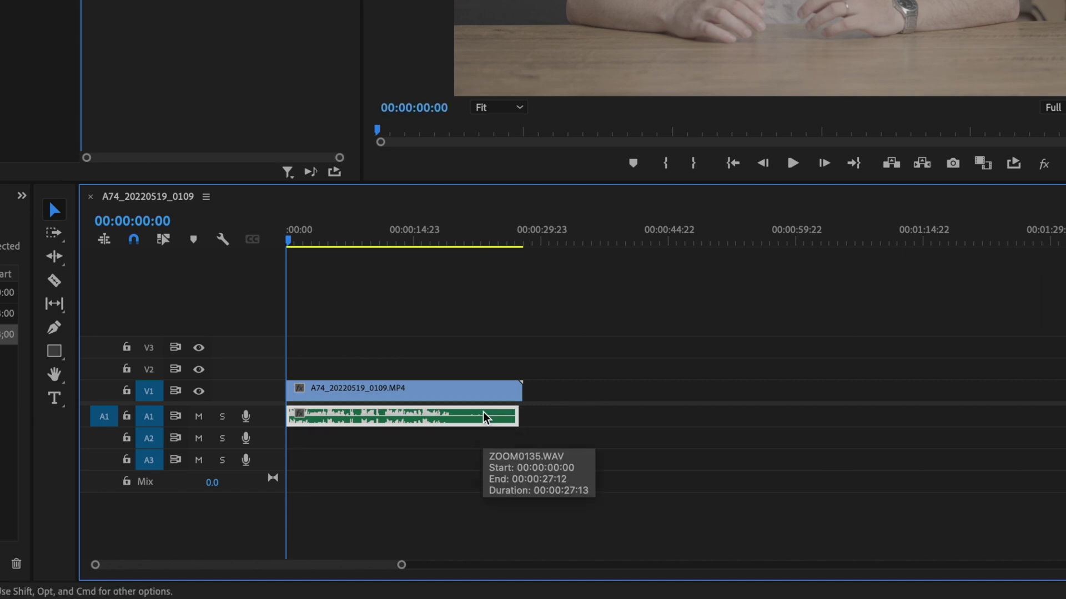
- Search the Effects panel for 'amp' to find the Amplify effect
click(22, 196)
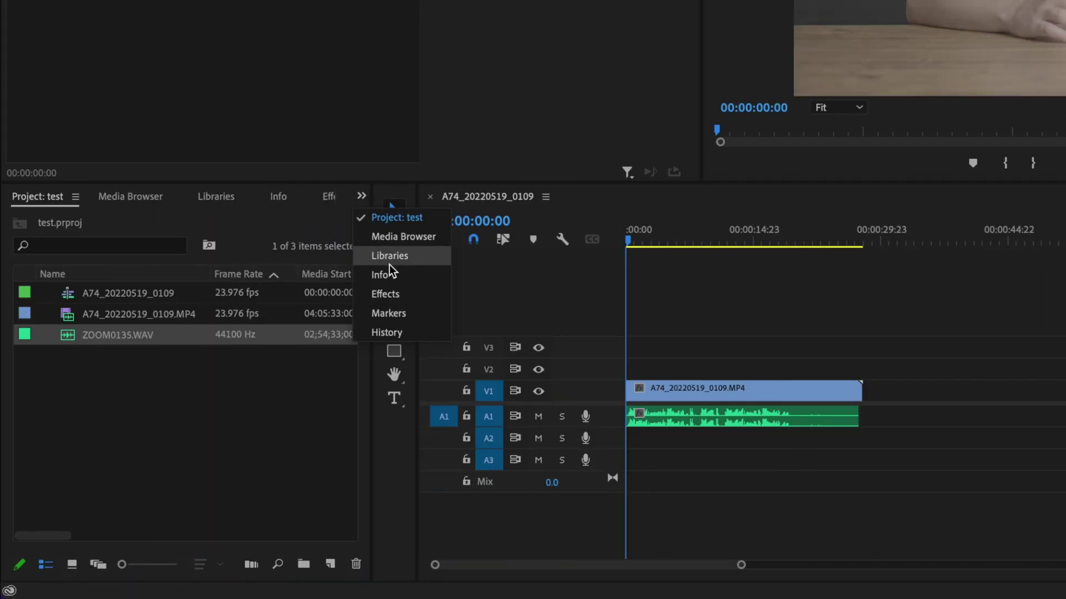
click(399, 295)
click(131, 222)
text(a)
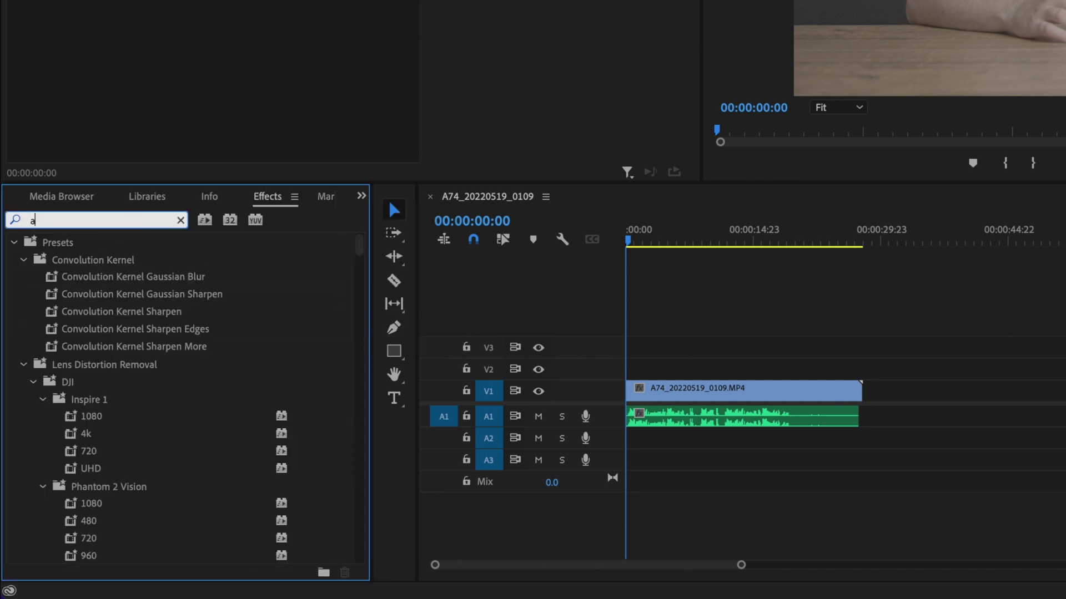
text(mp)
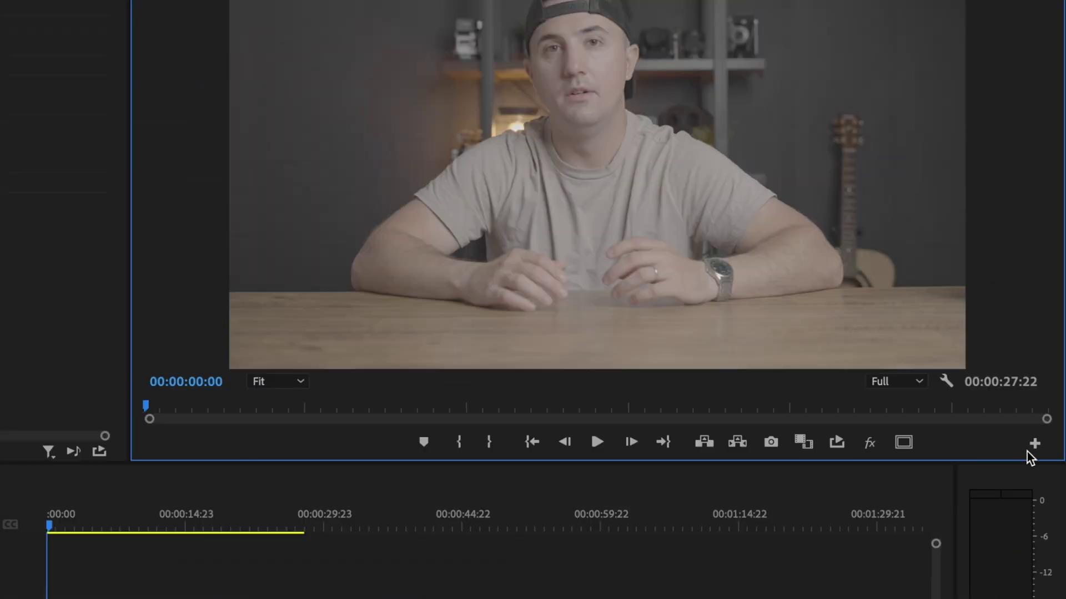
- Add Loop Playback to the Program Monitor controls and select the external audio clip
click(1035, 444)
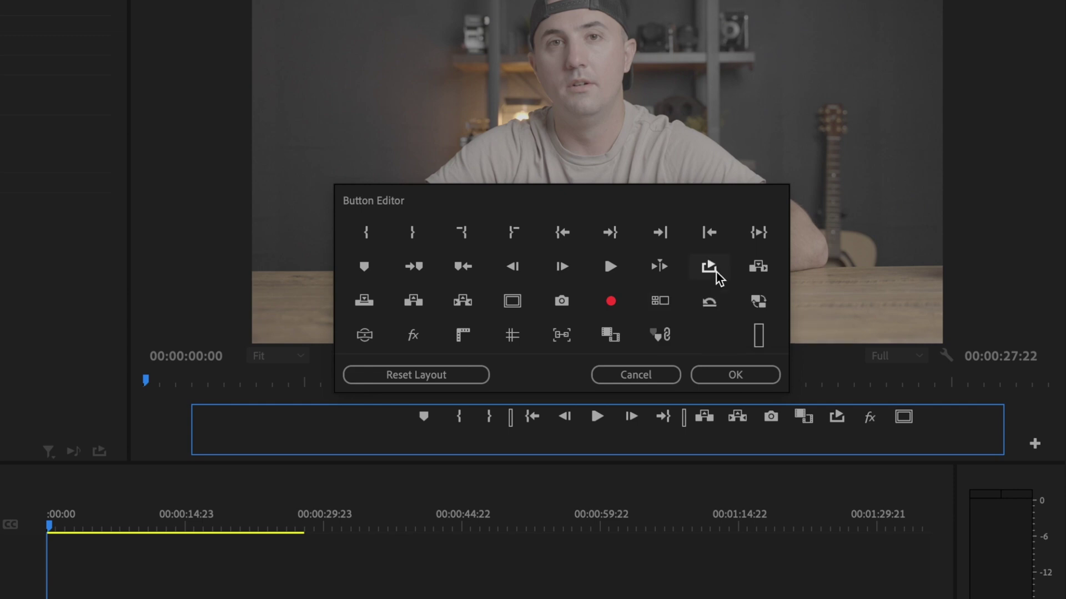
drag(716, 275, 844, 425)
click(769, 377)
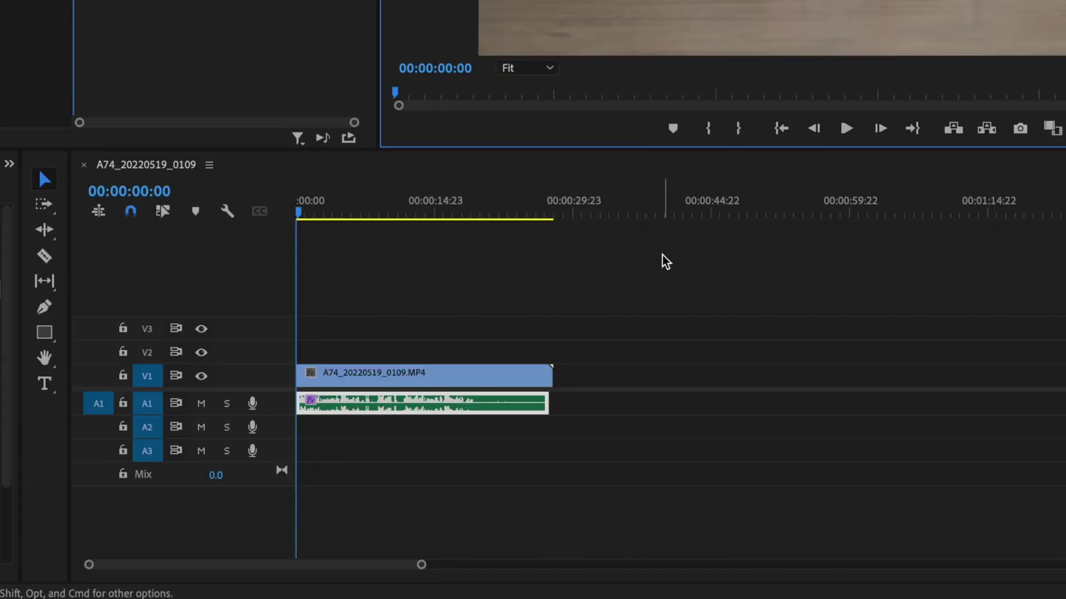
drag(303, 213, 552, 219)
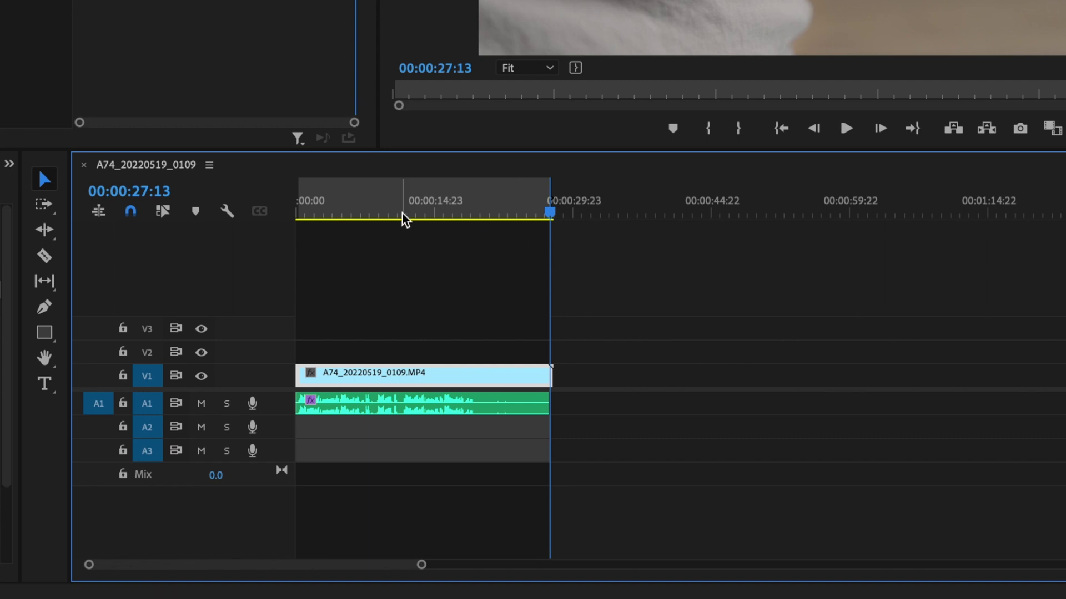
click(392, 404)
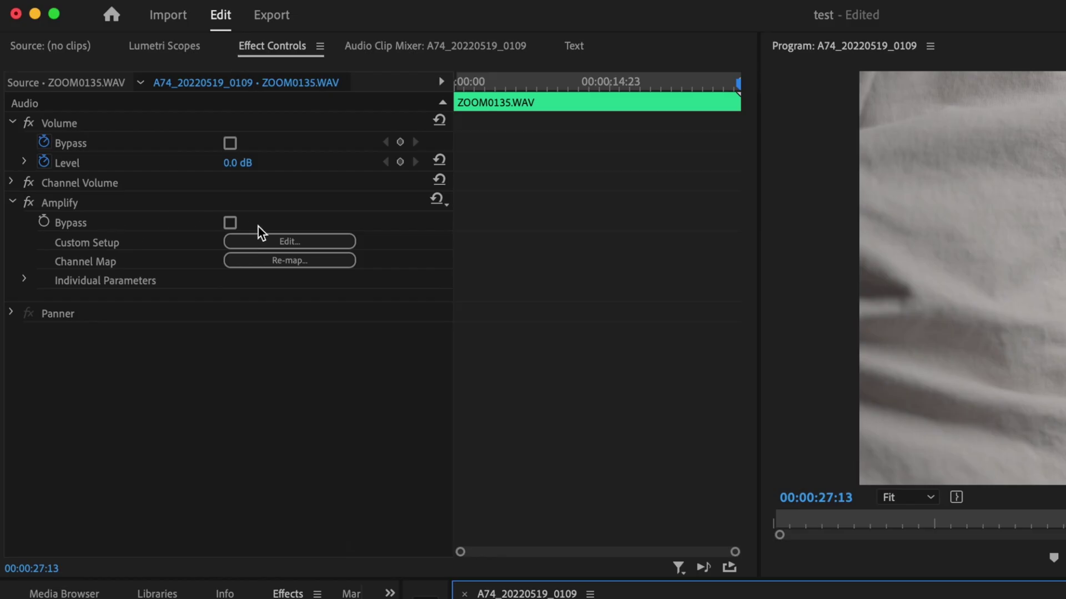
- Boost the Amplify gain to about 15 dB and preview the sequence
click(285, 244)
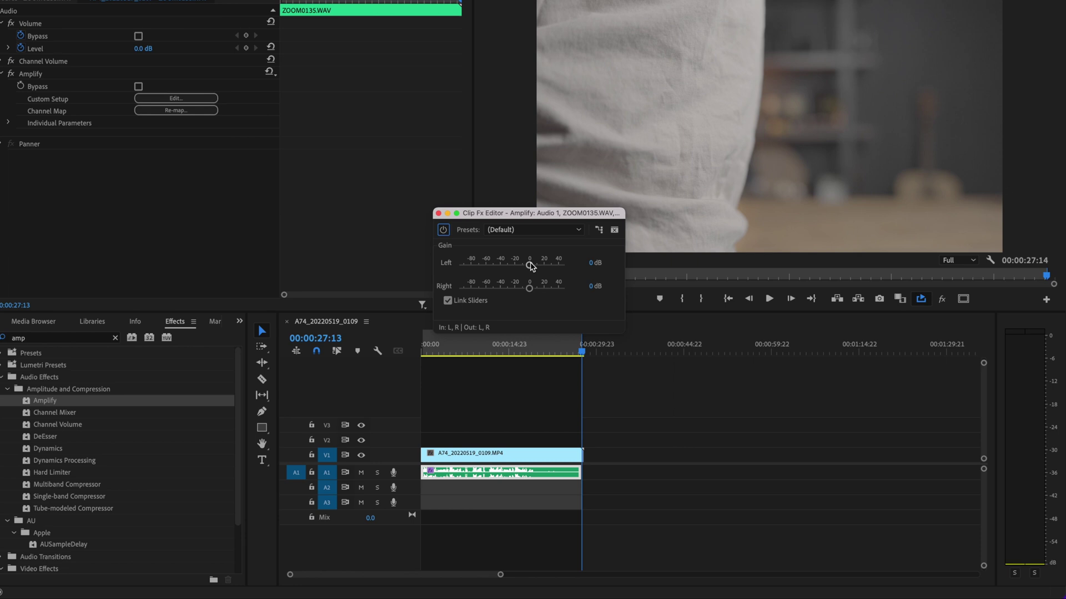
drag(530, 266, 543, 267)
key(space)
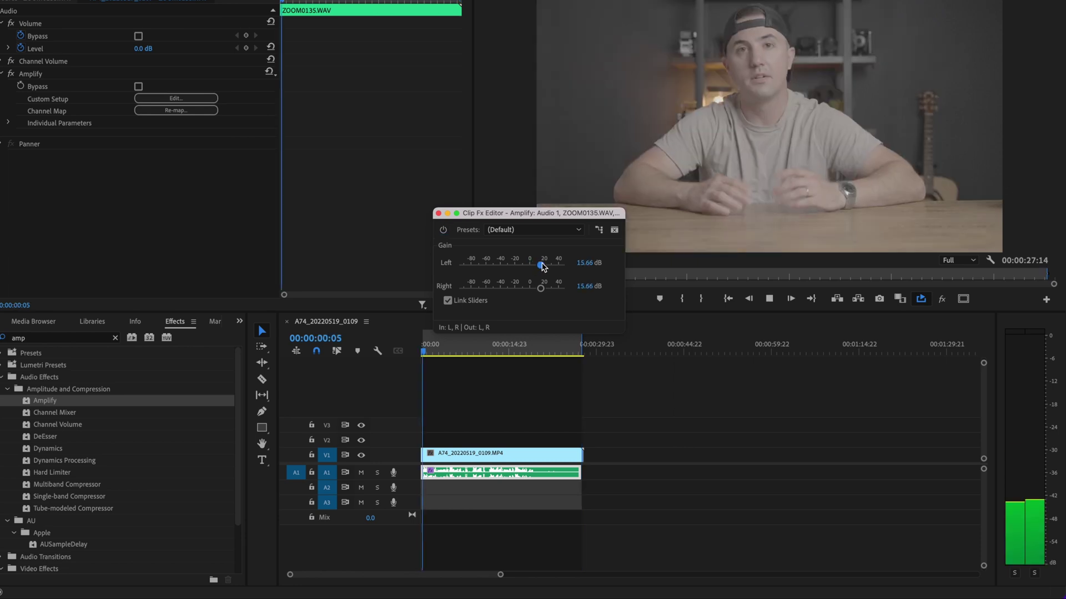
key(space)
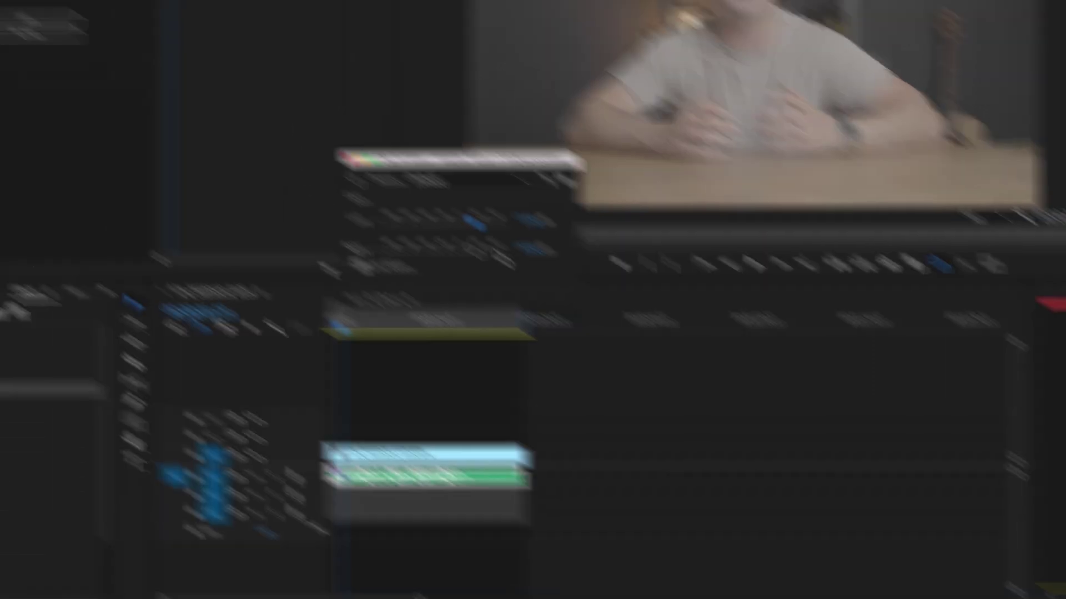
- Try a 4.17 dB Amplify gain, then set it to 0 dB on both channels
click(451, 226)
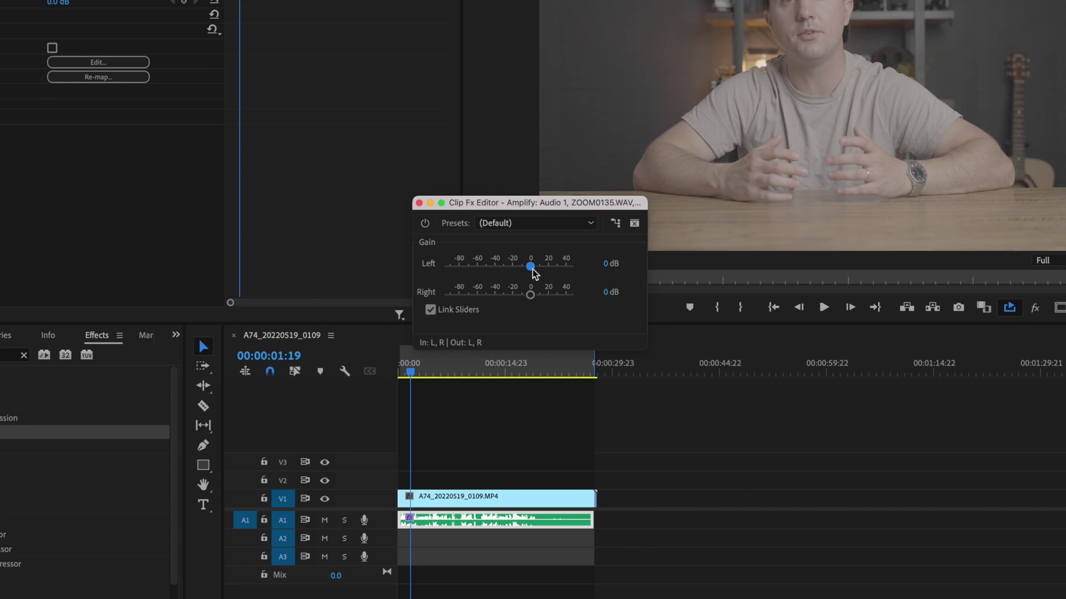
drag(531, 272, 535, 273)
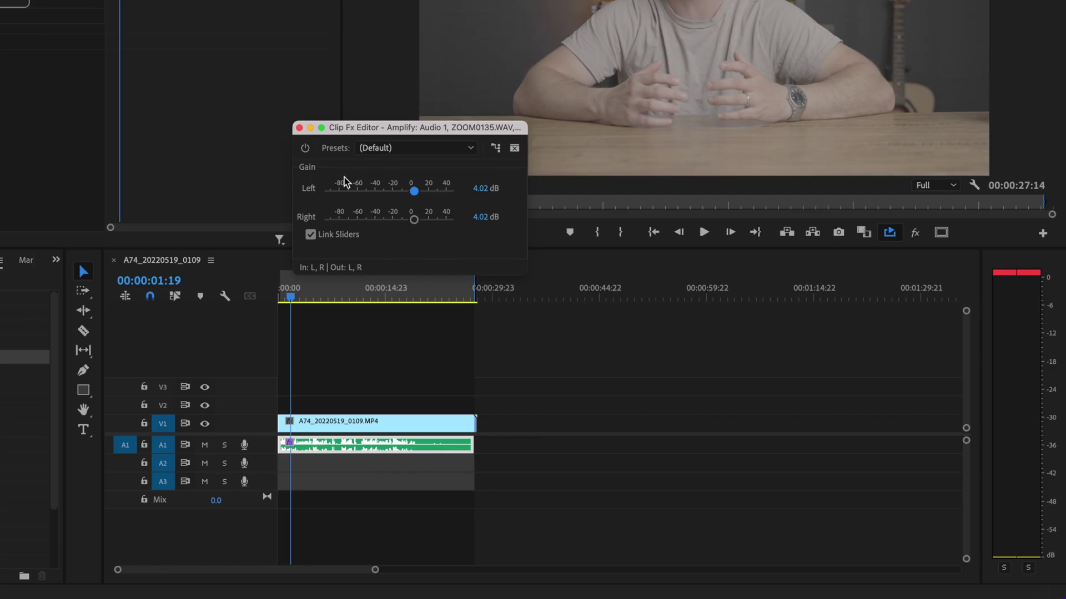
key(space)
key(space)
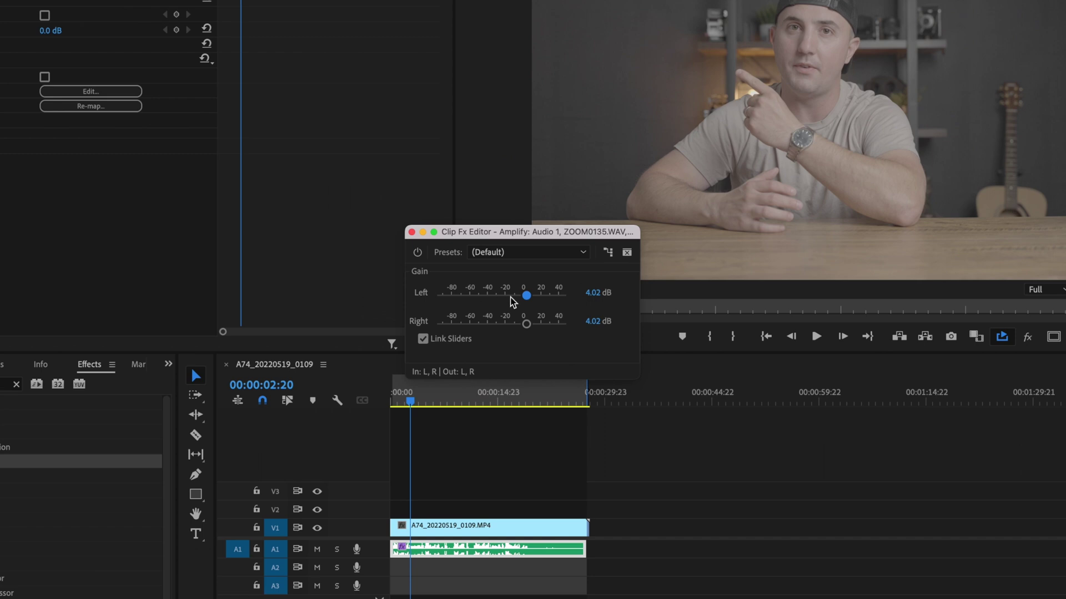
click(587, 295)
text(0)
key(Return)
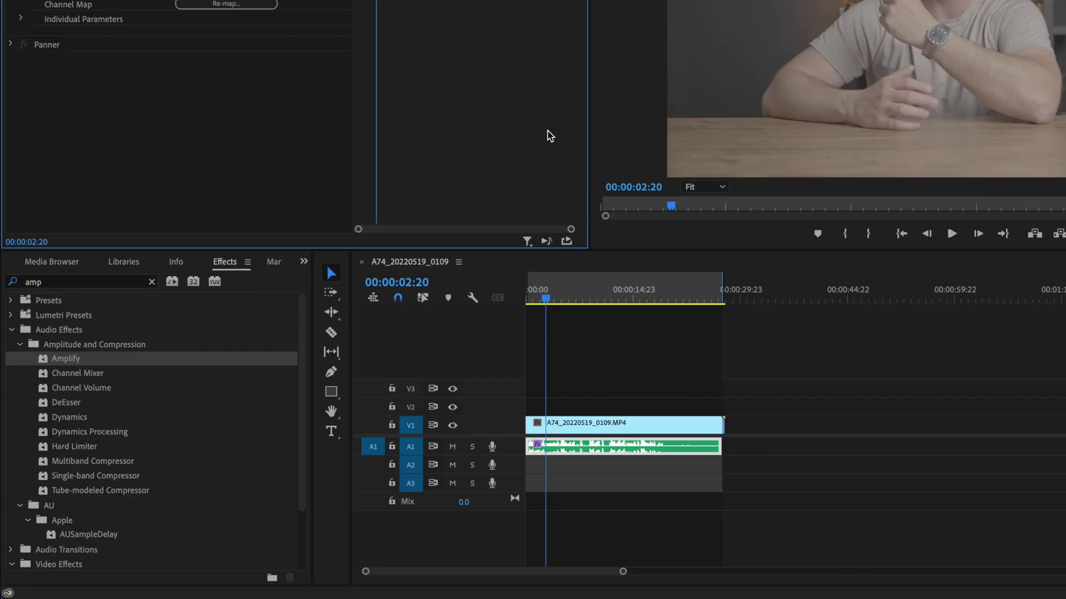
- Search for 'para' and enable the Parametric Equalizer's high-pass filter at 40 Hz
click(152, 282)
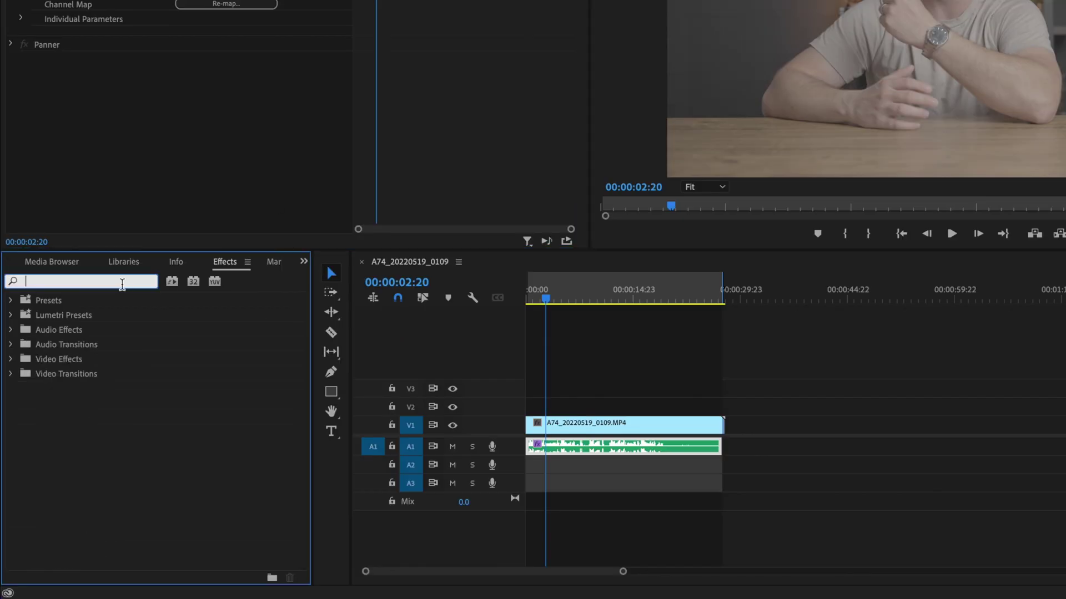
text(para)
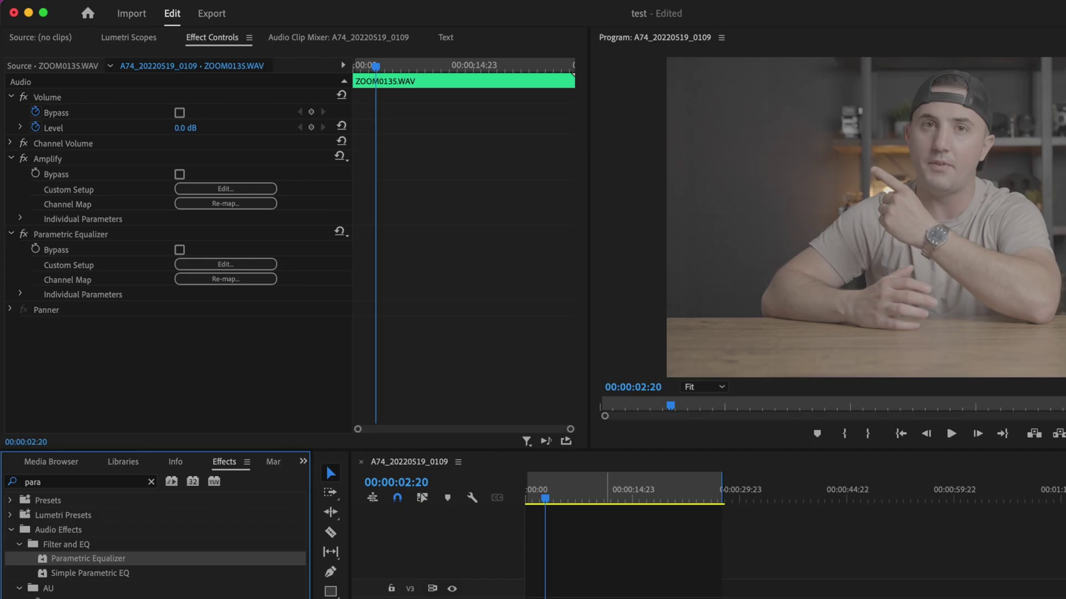
click(225, 264)
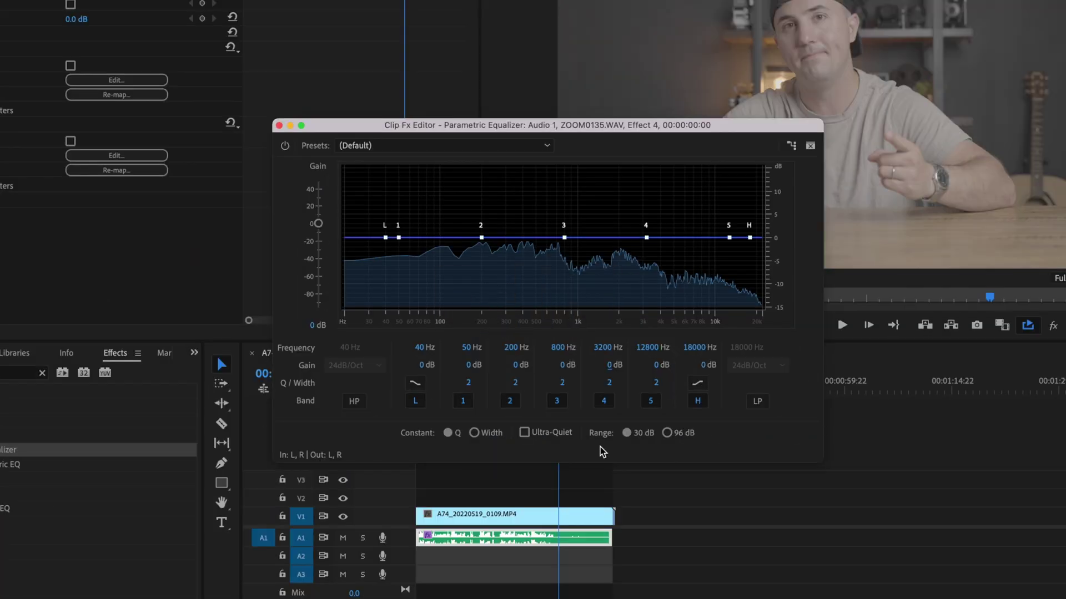
click(355, 404)
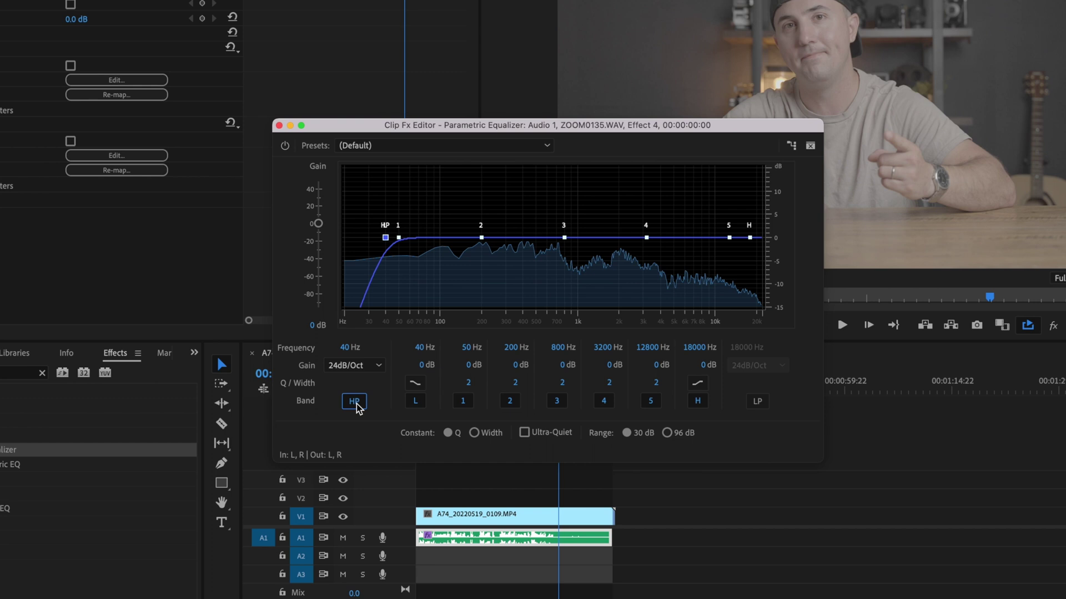
- Boost EQ bands 4 and 5 (3200 and 12800 Hz) by +3 dB
click(606, 366)
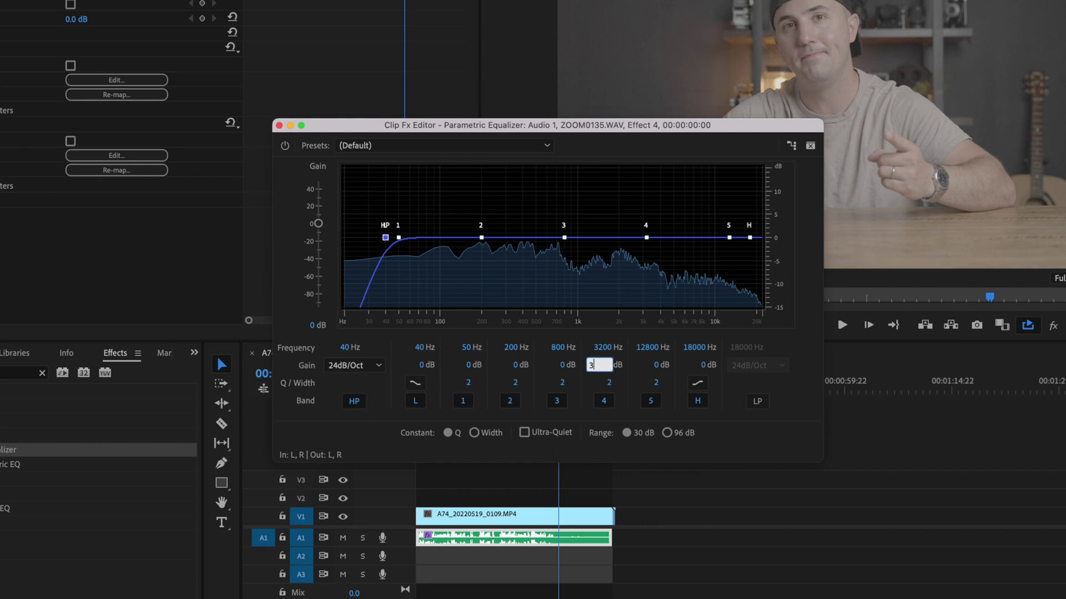
key(Return)
click(656, 366)
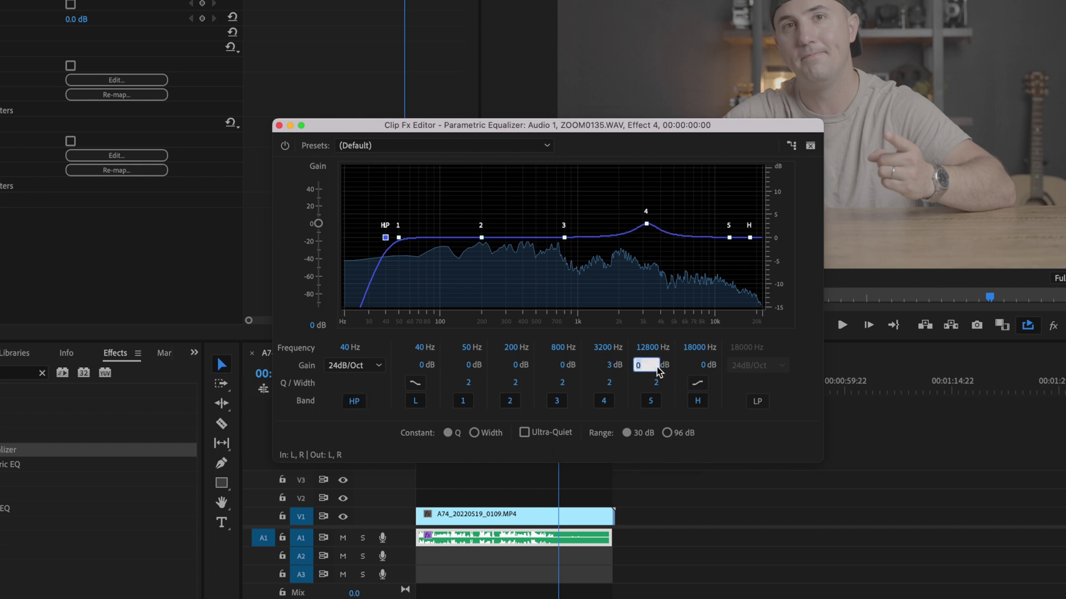
text(3)
key(Return)
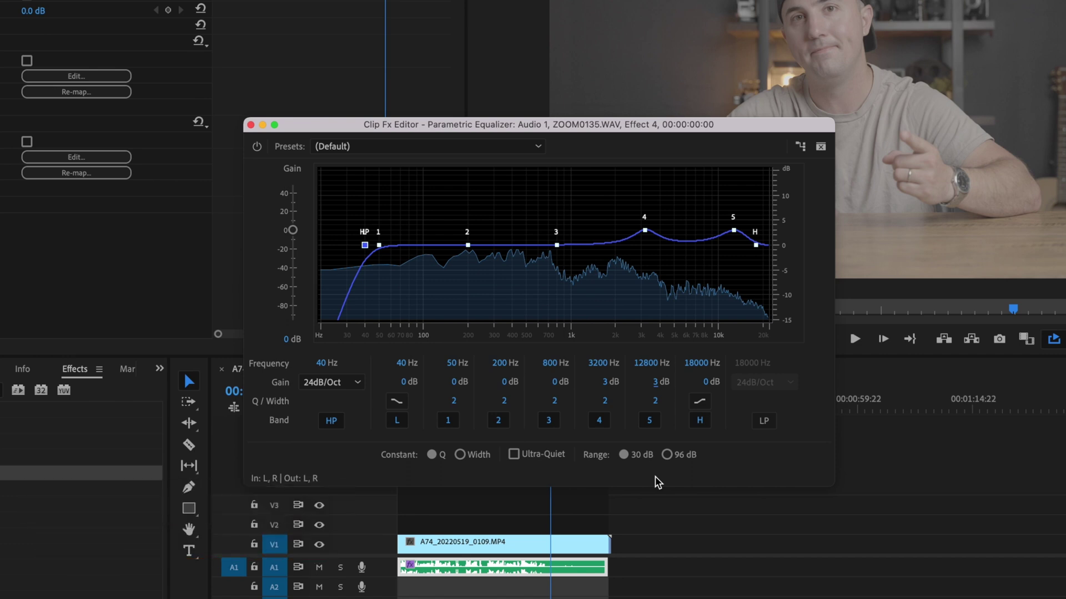
- Raise the high-pass cutoff to about 48 Hz after listening, and close the equalizer
key(space)
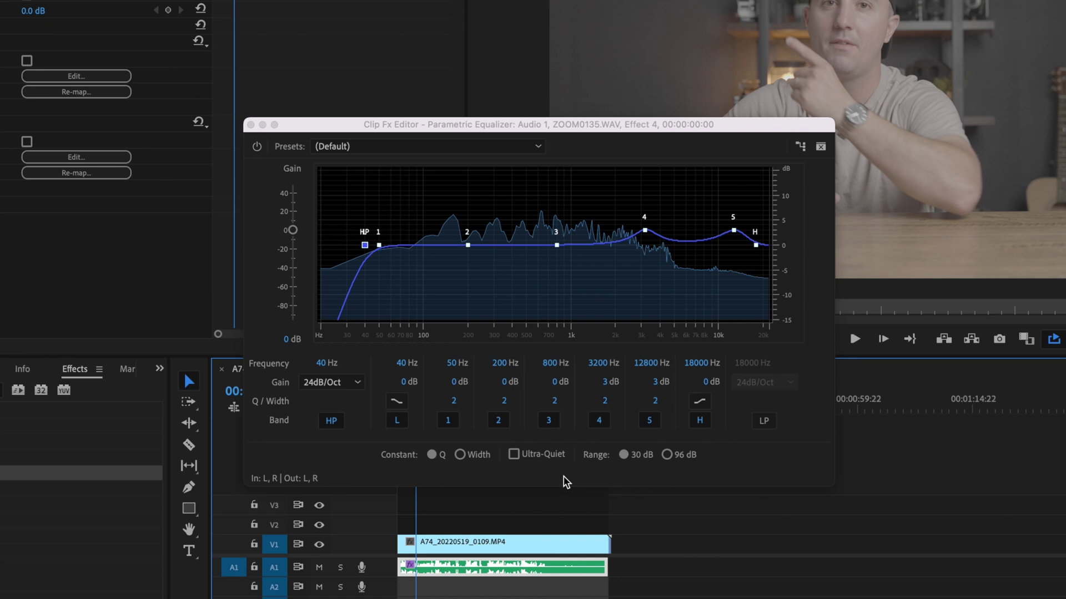
click(365, 246)
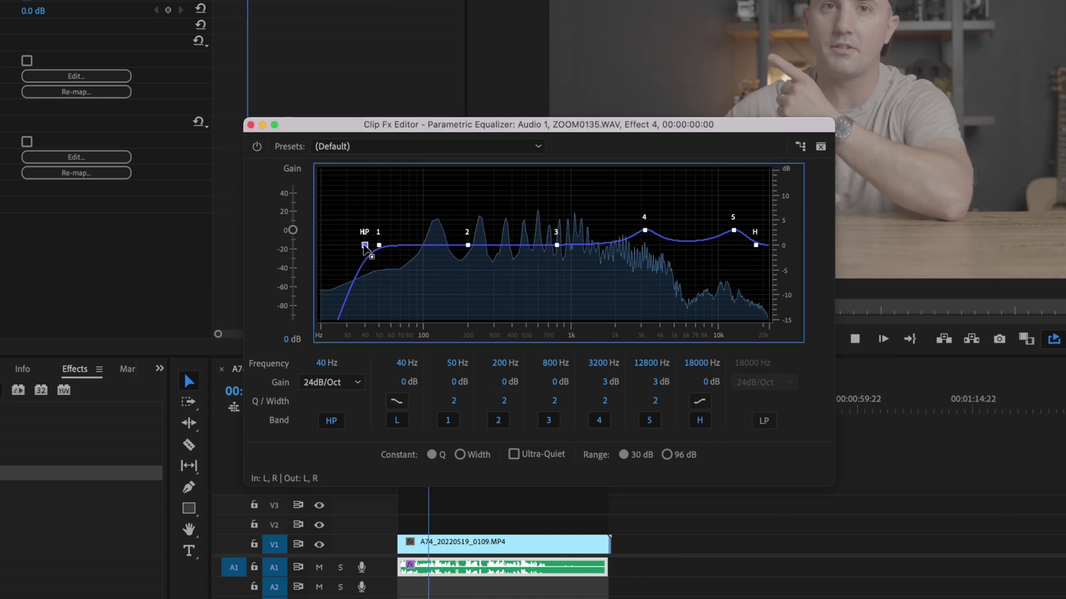
drag(365, 245, 377, 245)
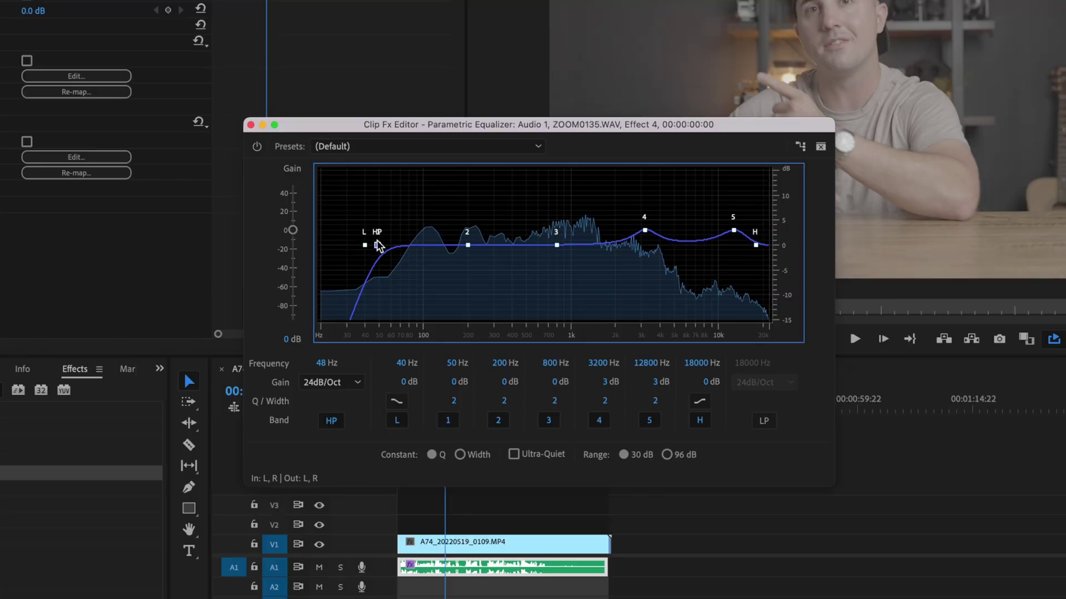
click(251, 127)
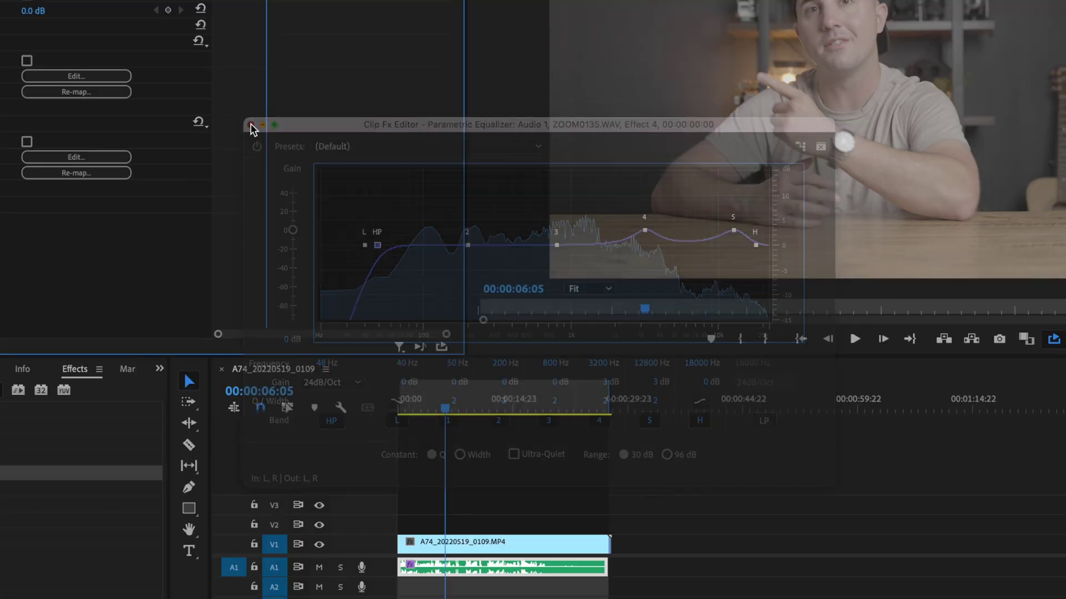
- Search the Effects list for 'dyn' to find Dynamics
click(2, 391)
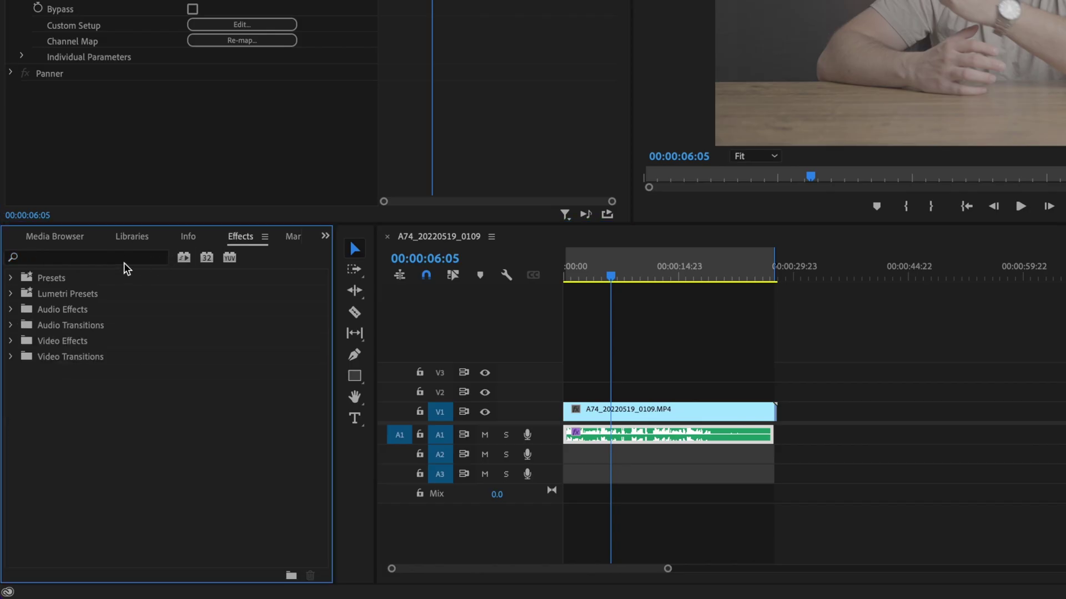
click(123, 264)
text(dyn)
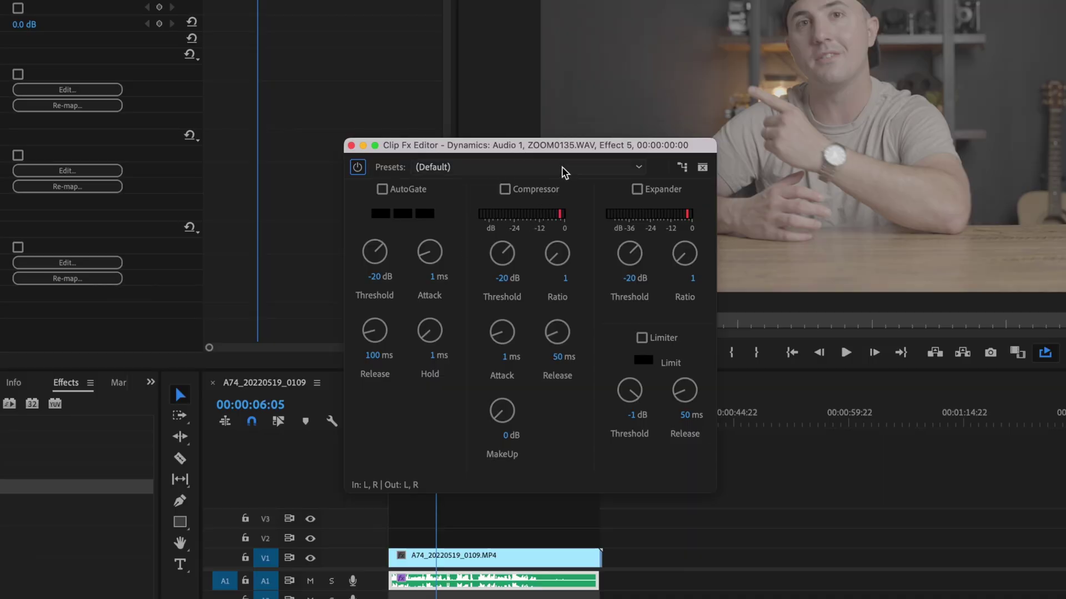
- Choose the Soft Compression Dynamics preset and enable the limiter at -3.2 dB
click(562, 167)
click(505, 357)
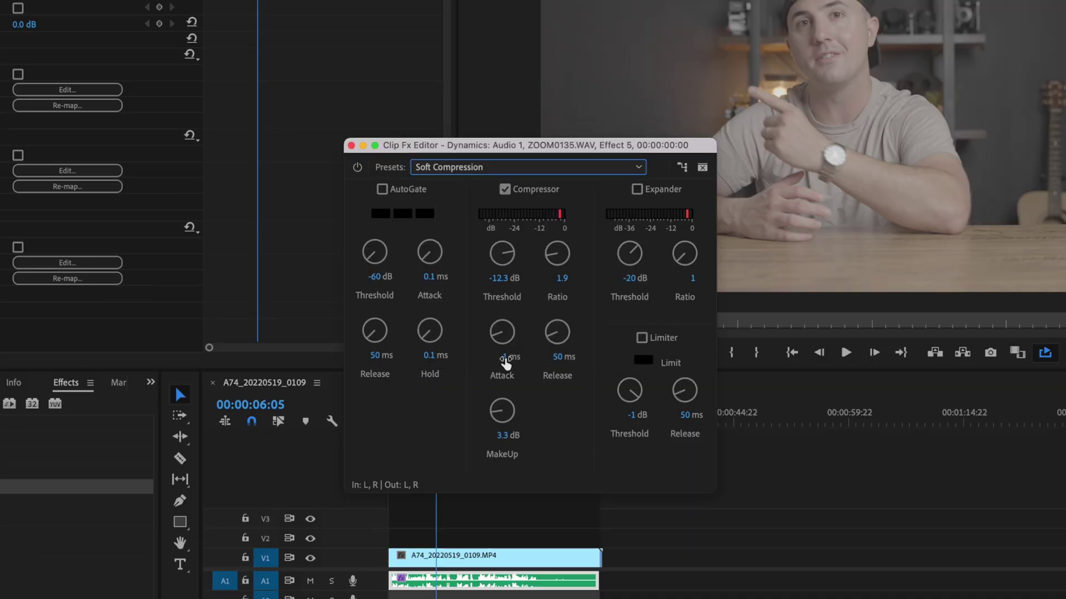
click(640, 340)
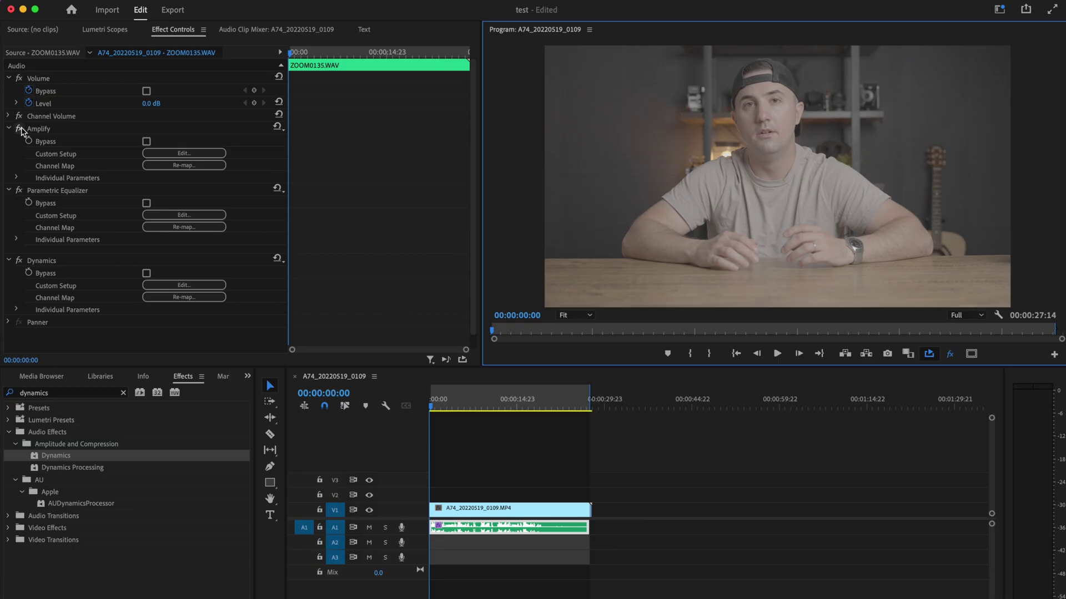
click(20, 129)
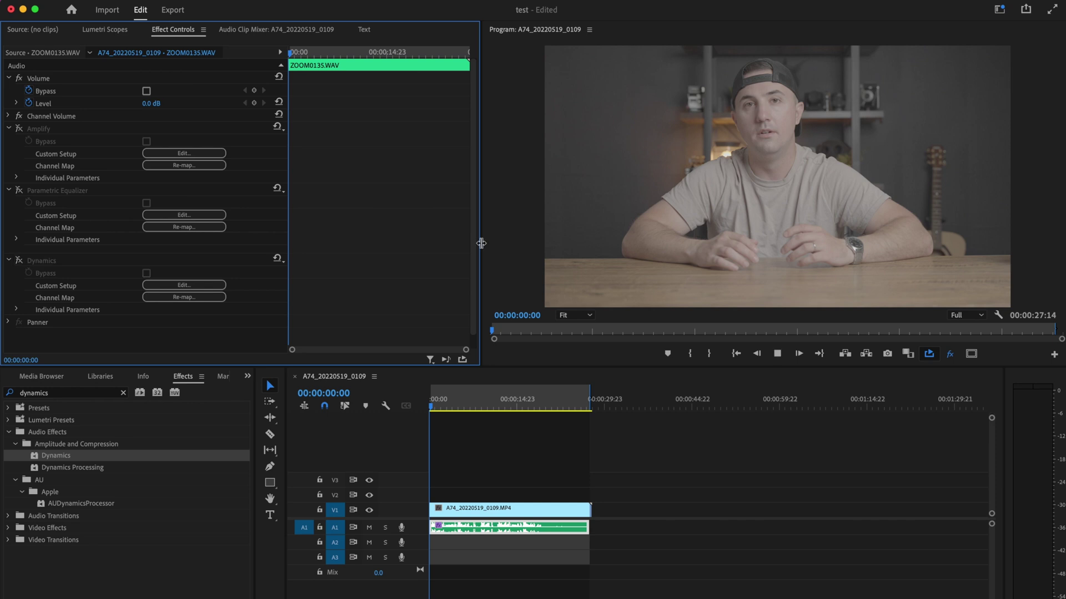
key(space)
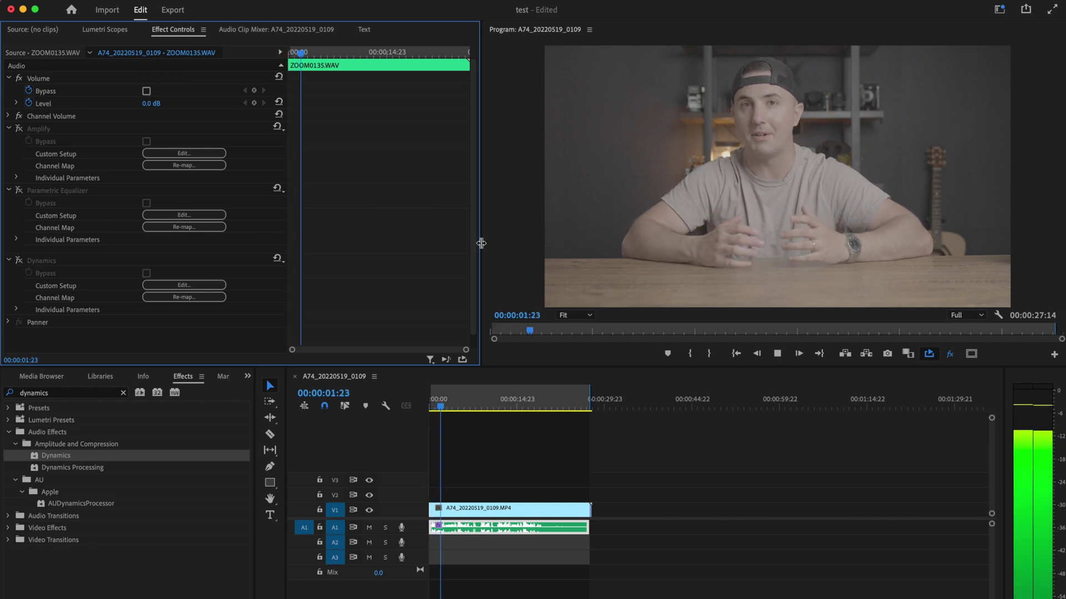
key(space)
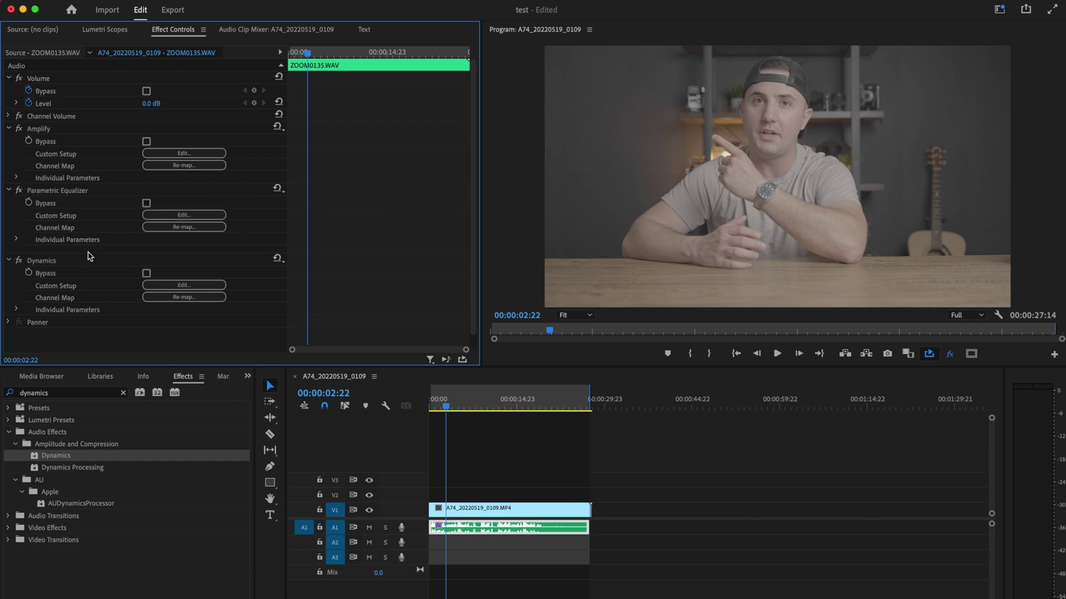
click(737, 353)
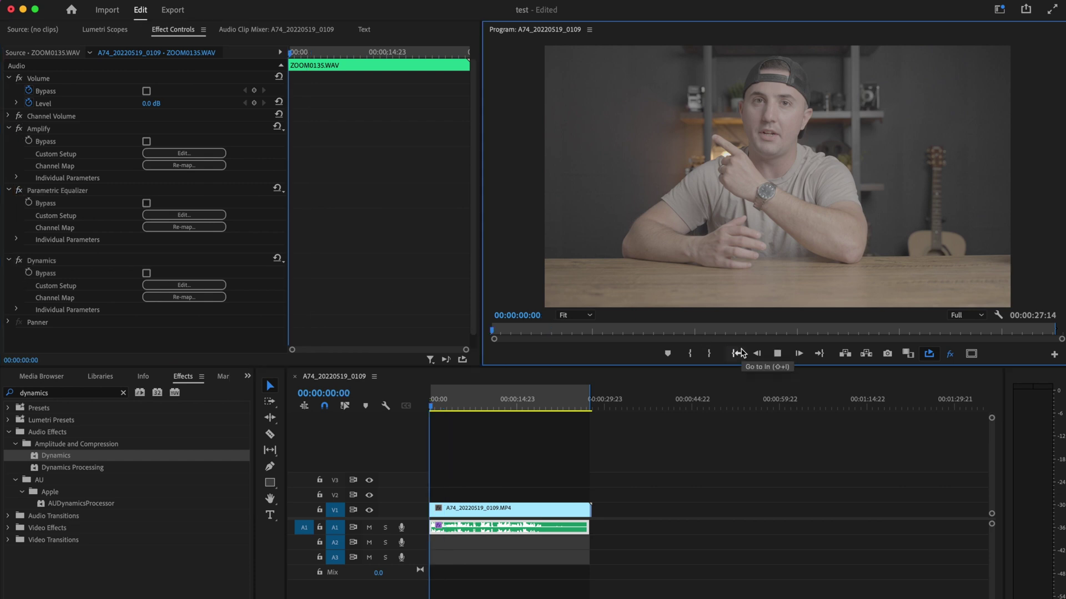
key(space)
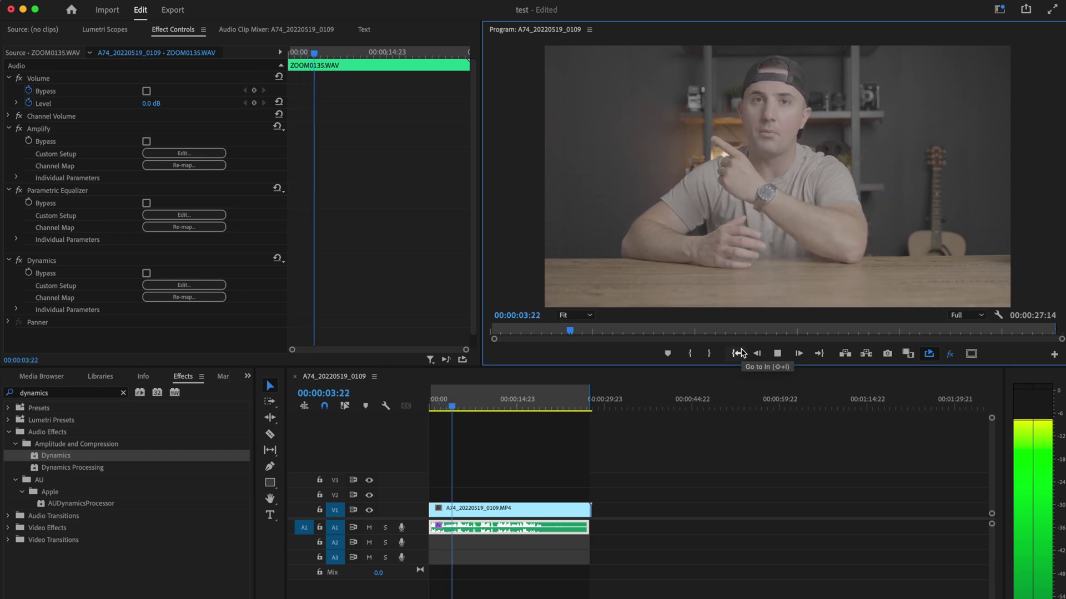
key(space)
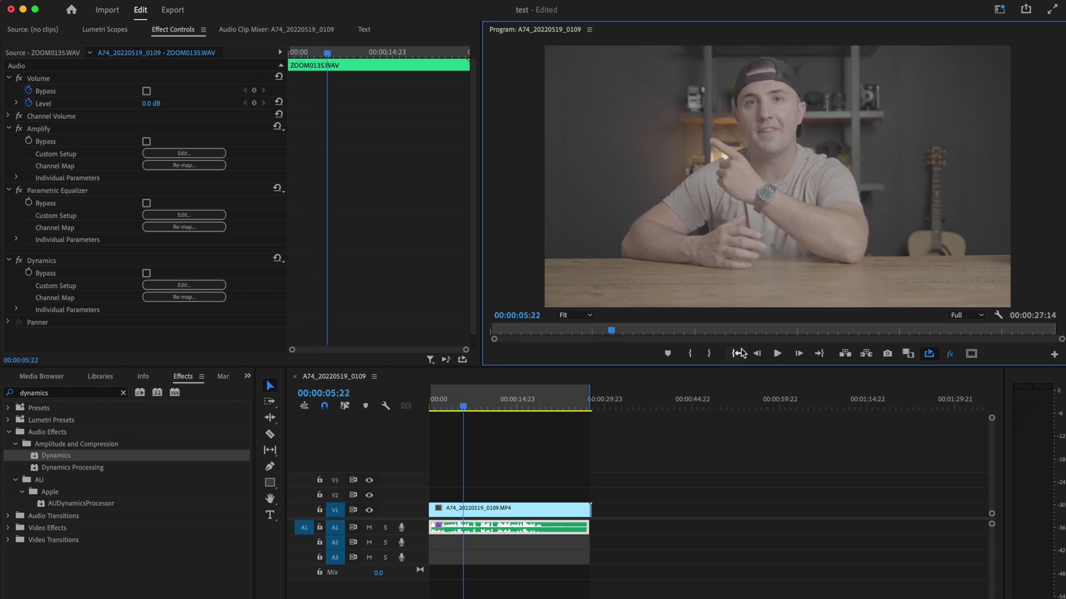